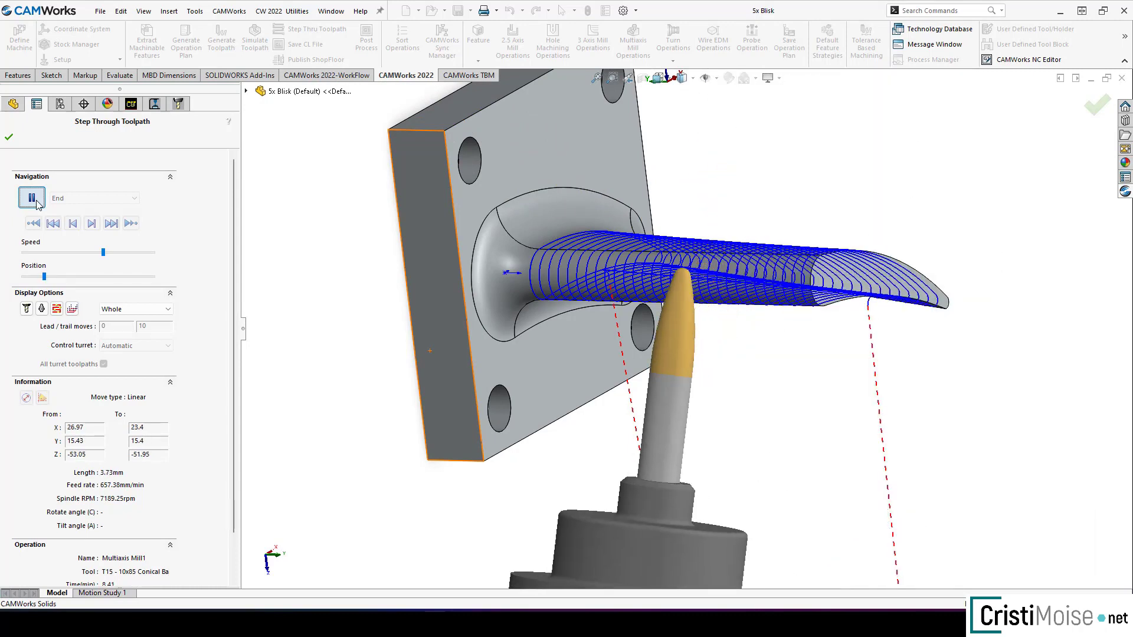
Stop the toolpath step-through and open the machine's Edit Definition dialog
left_click(32, 199)
left_click(9, 137)
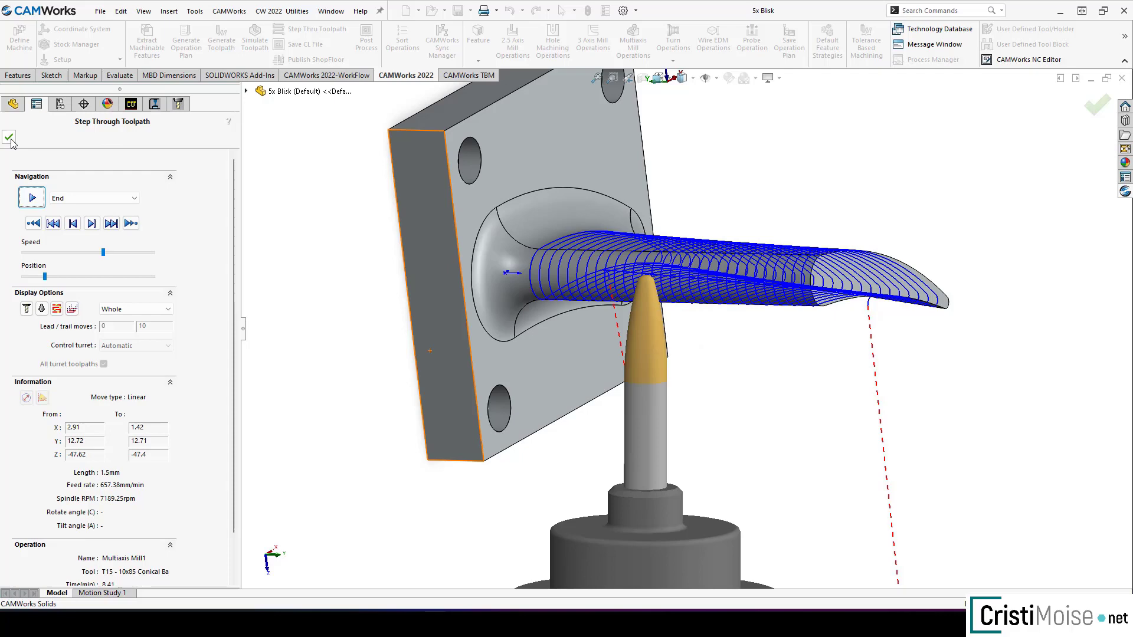
right_click(61, 140)
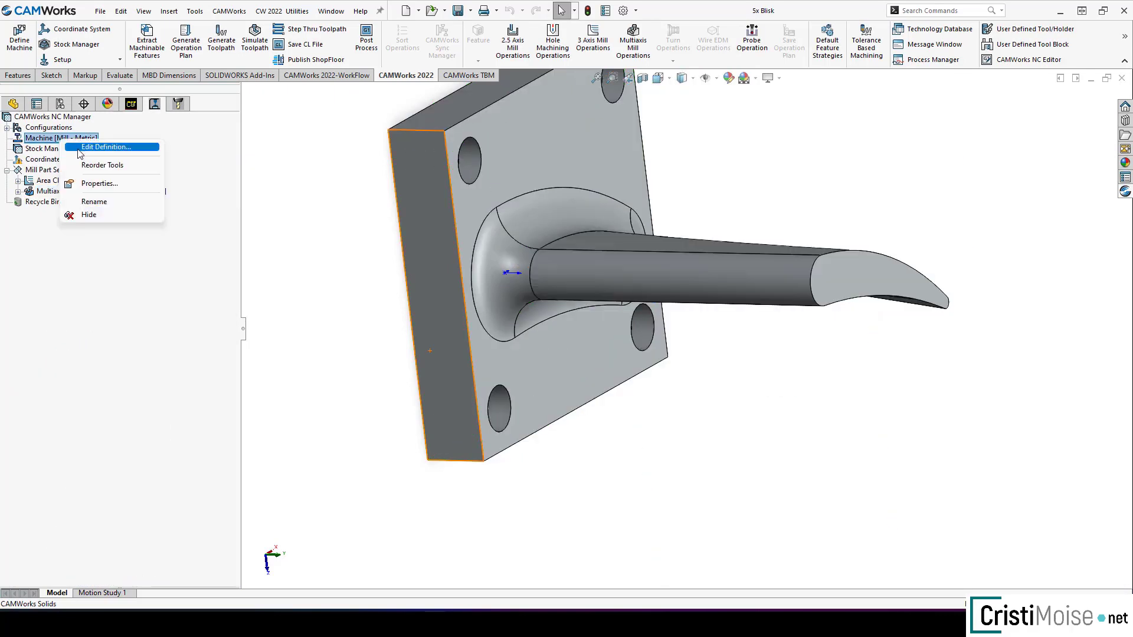
left_click(83, 145)
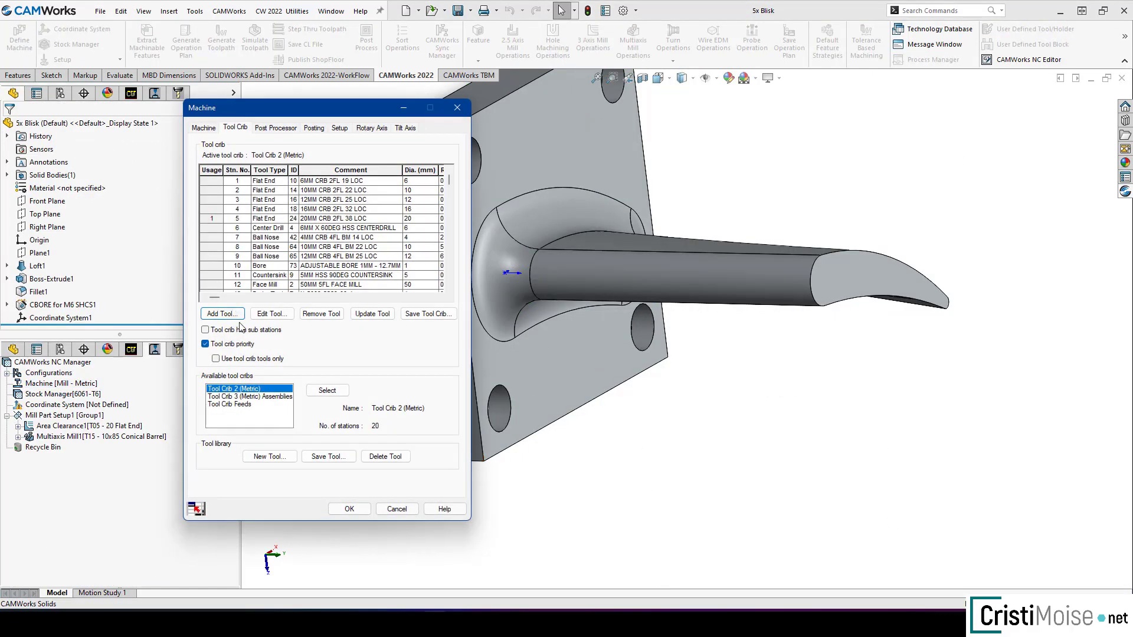
Add a tool filtered to Barrel Tool by barrel type, previewing the standard barrel shape
left_click(222, 314)
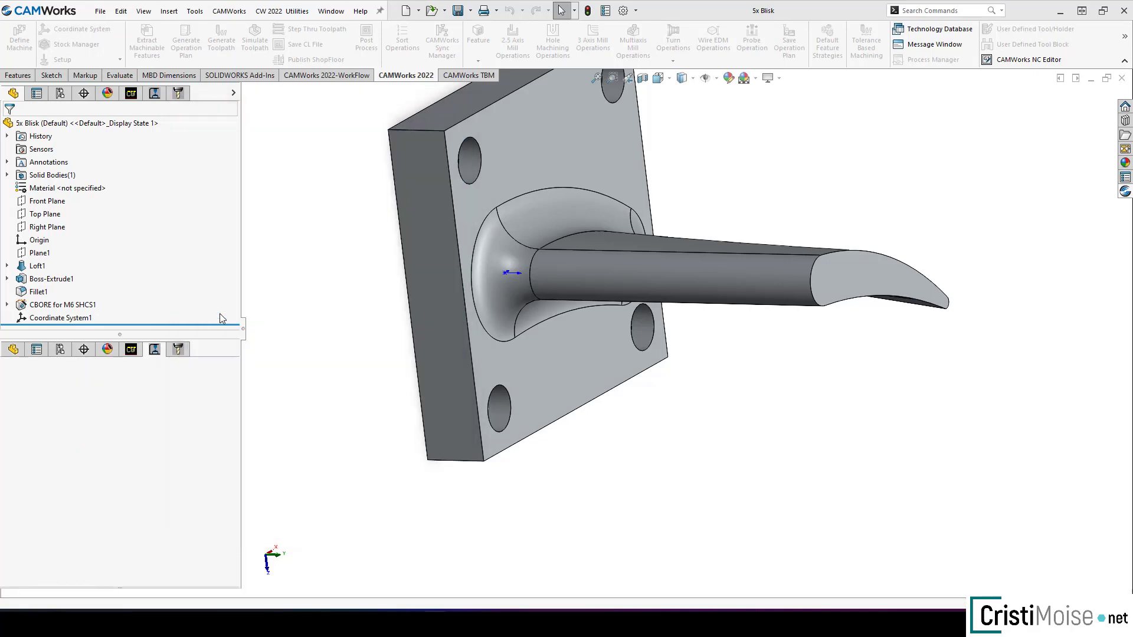
left_click(278, 93)
left_click(248, 351)
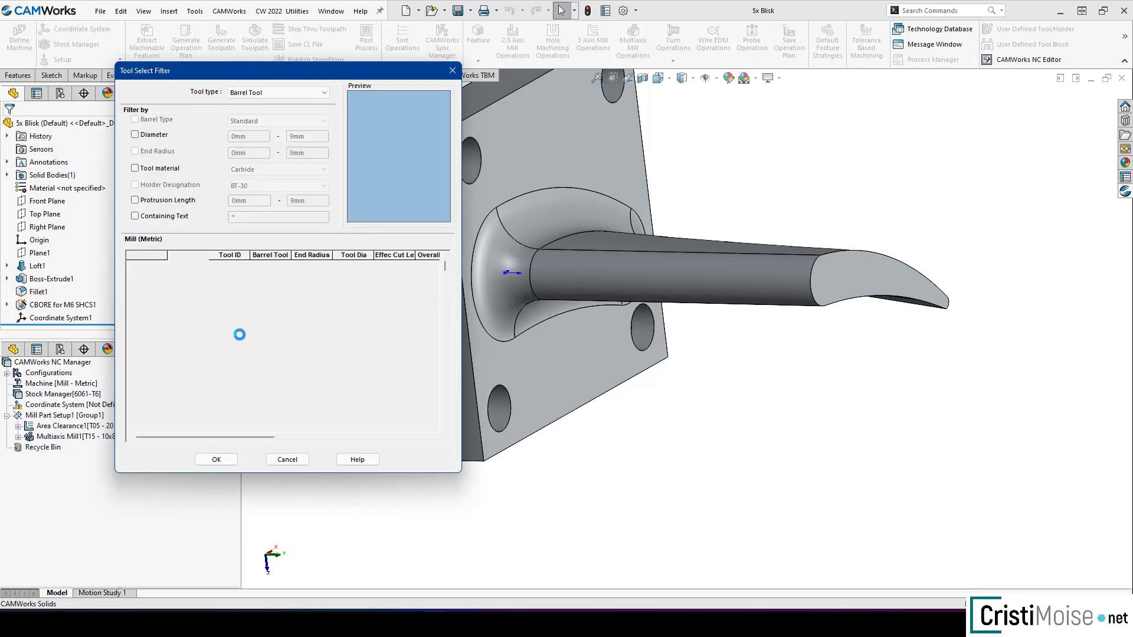
left_click(135, 120)
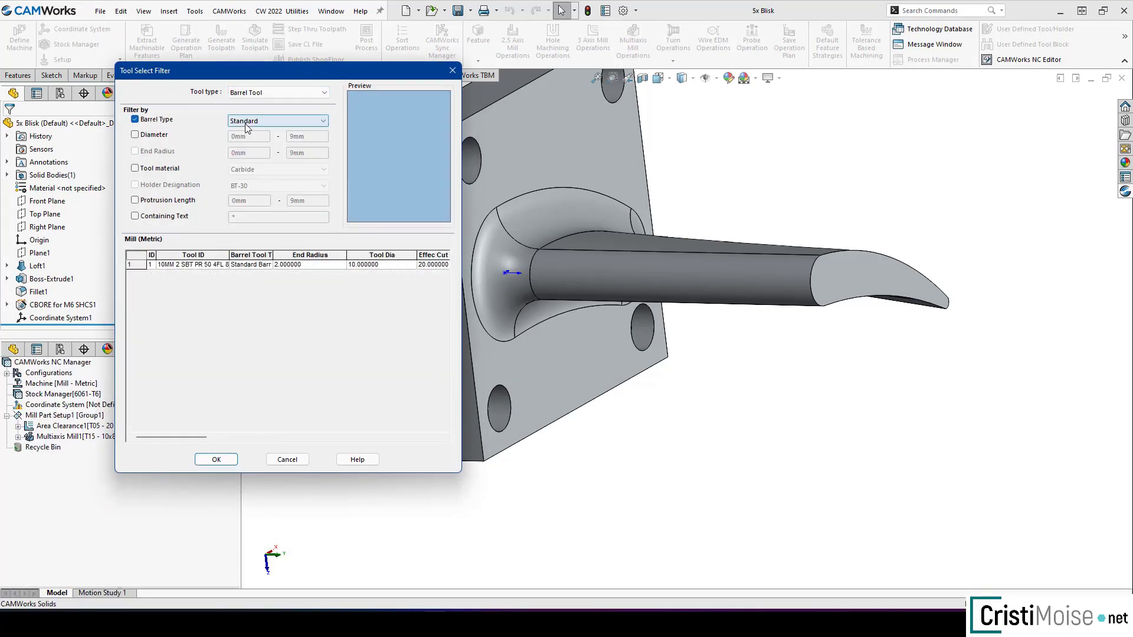
left_click(161, 264)
scroll(646, 412, "down", 2)
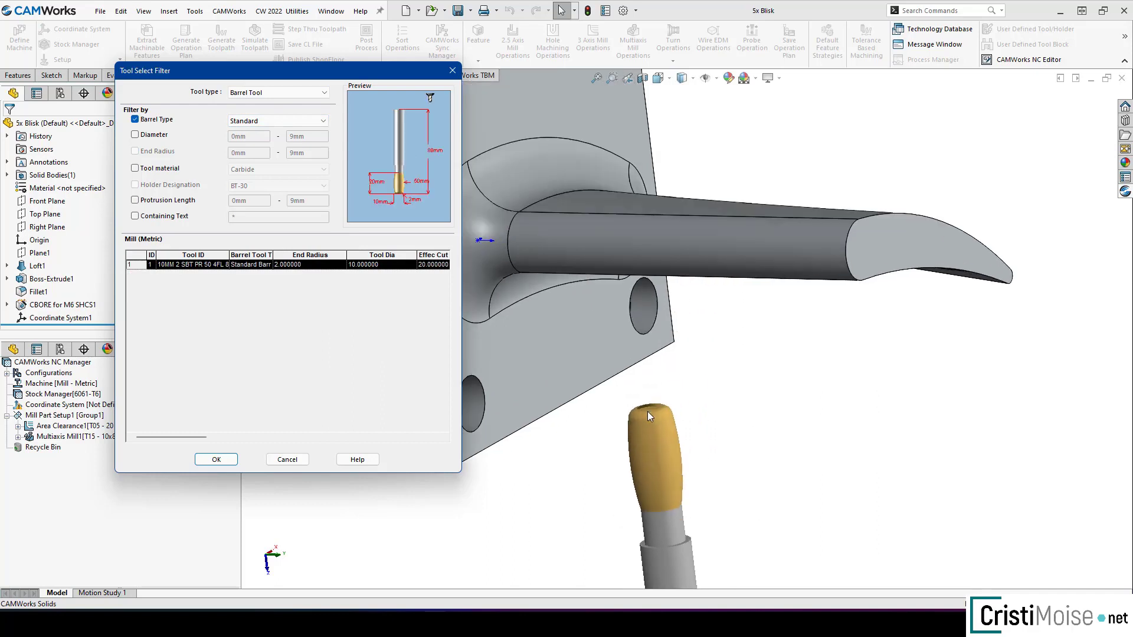
scroll(647, 412, "down", 2)
middle_click_drag(647, 412, 402, 130)
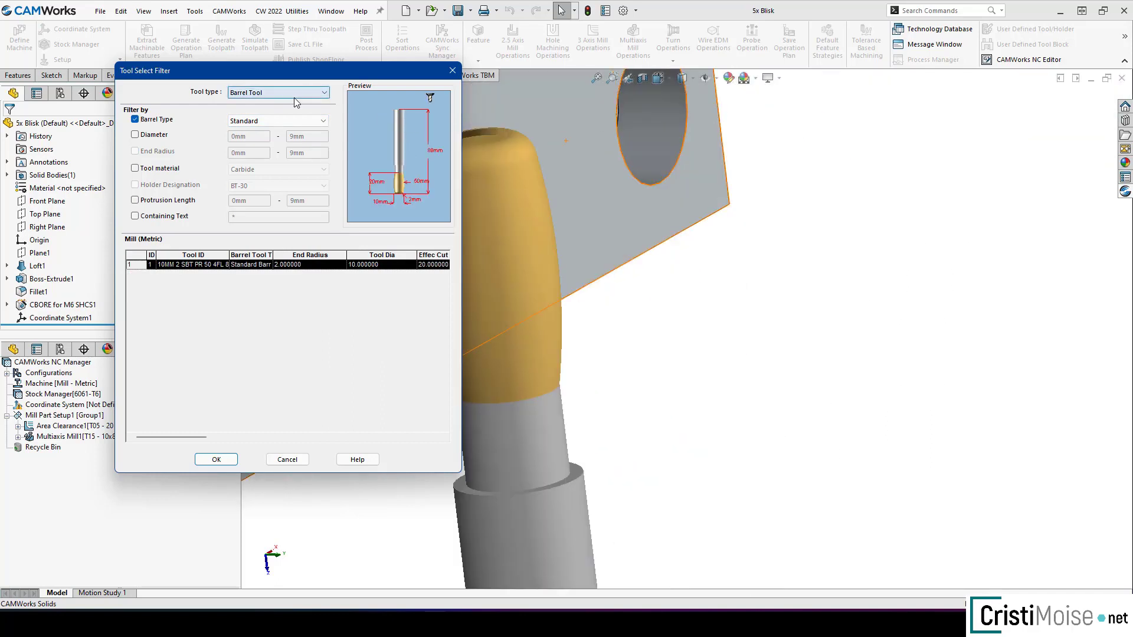
Preview the conical and then the tapered barrel tool types
left_click(277, 121)
left_click(278, 138)
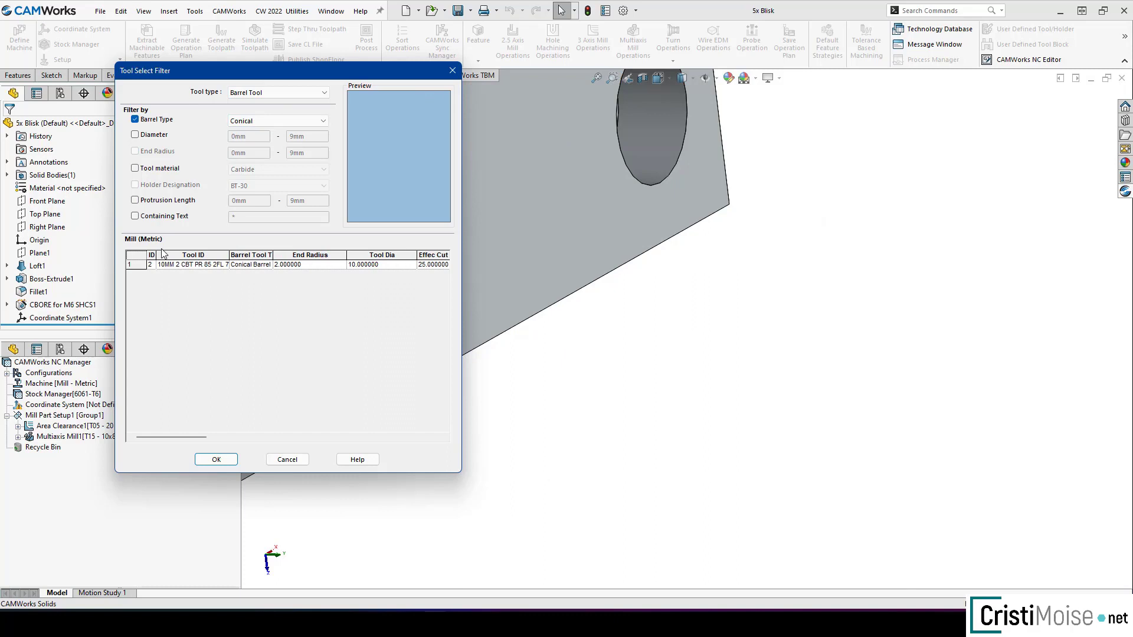
scroll(775, 149, "down", 3)
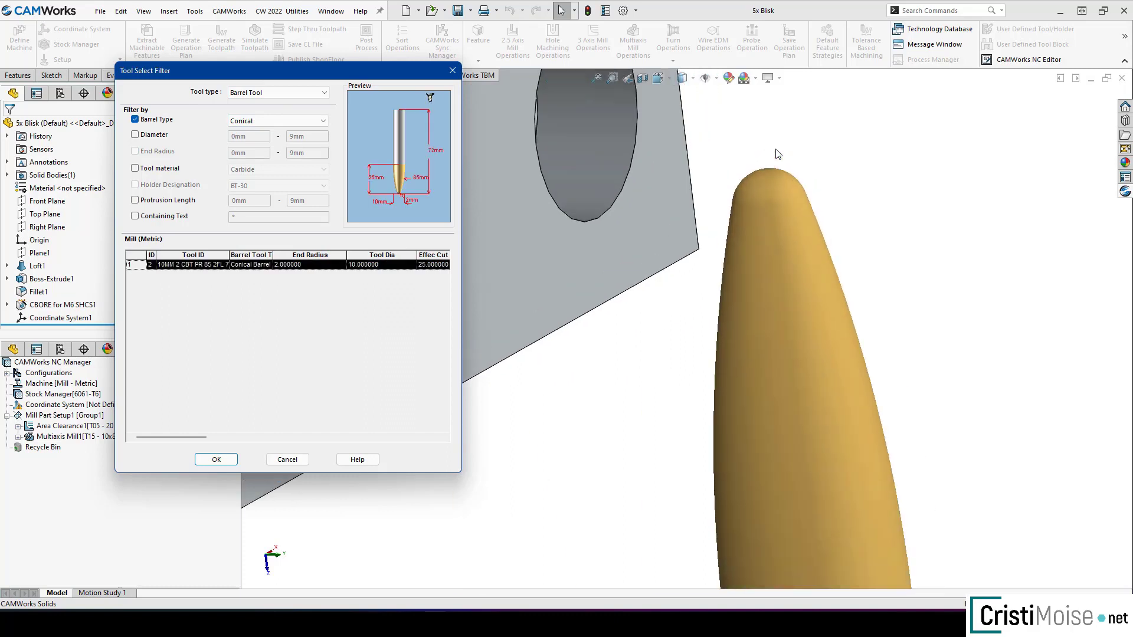
middle_click_drag(775, 149, 337, 185)
left_click(285, 122)
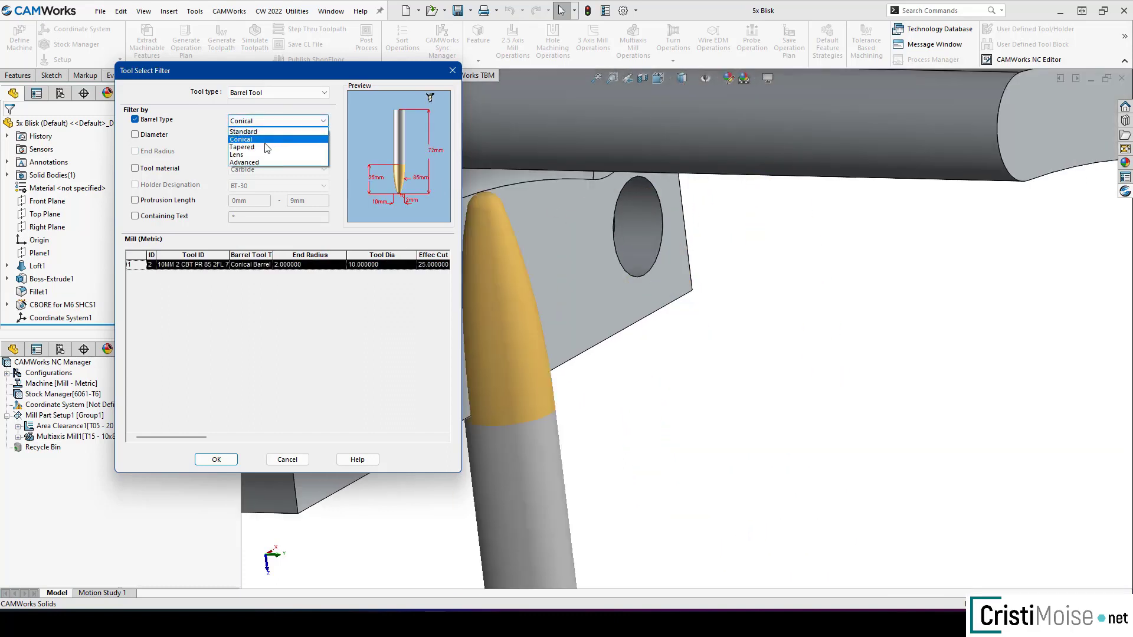
left_click(278, 142)
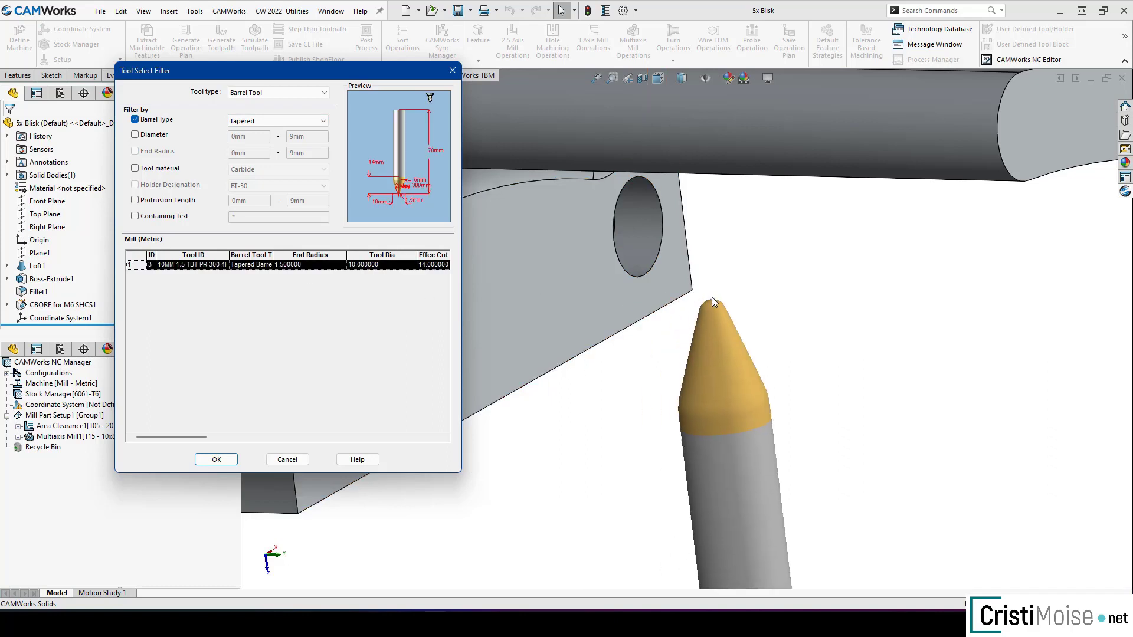
Preview the lens barrel tool, then filter to the Advanced type listing one 8 mm tool
left_click(296, 121)
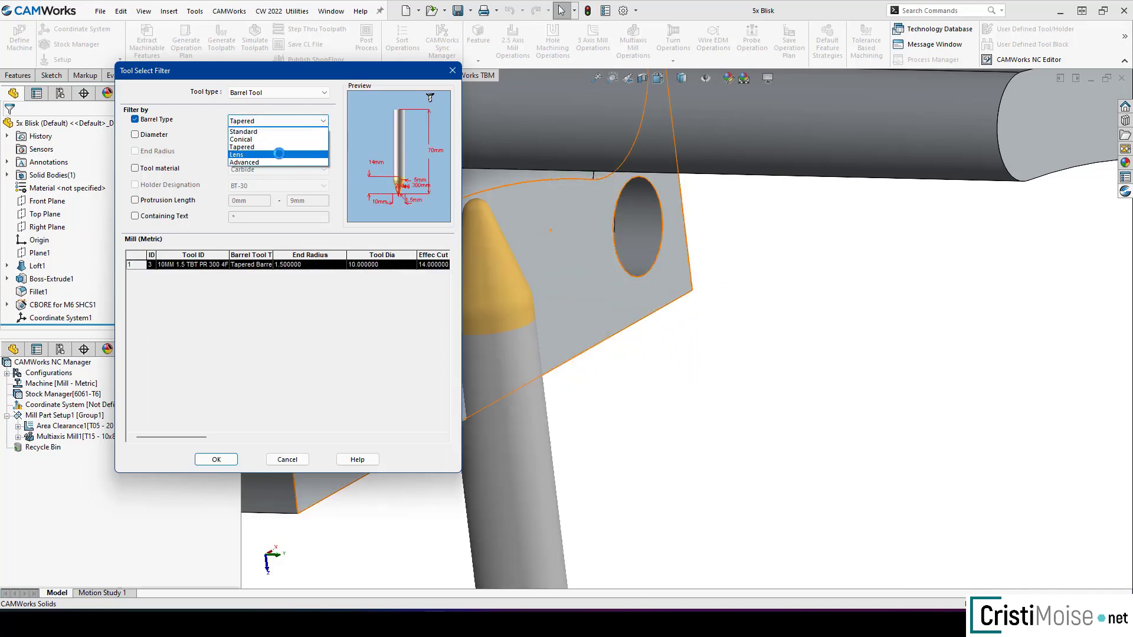
left_click(280, 155)
left_click(146, 265)
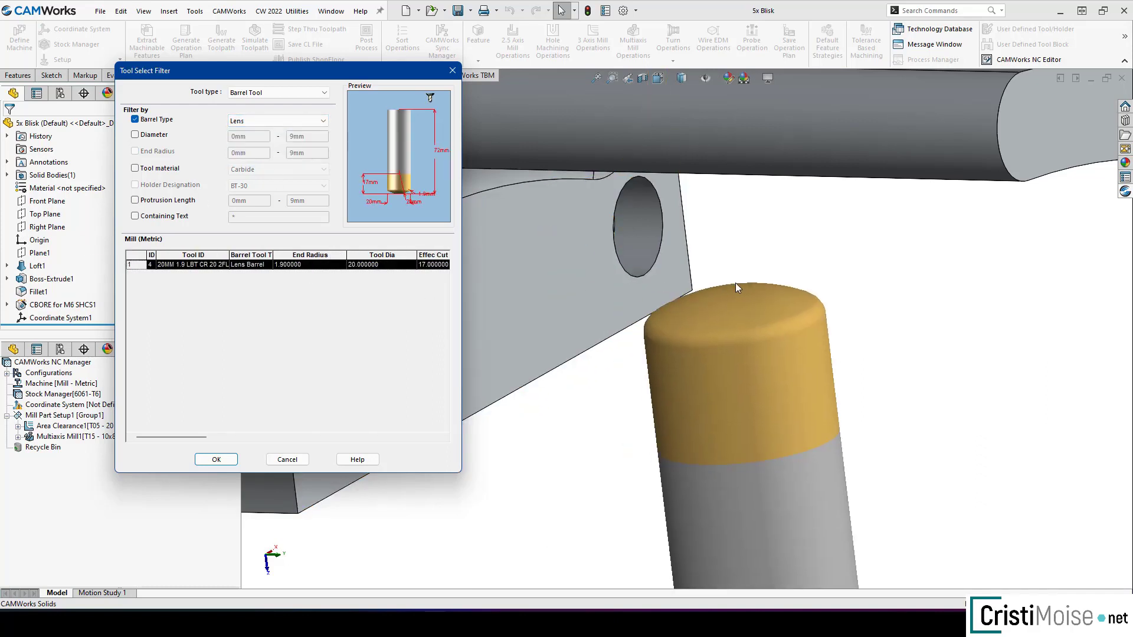
left_click(271, 121)
left_click(245, 162)
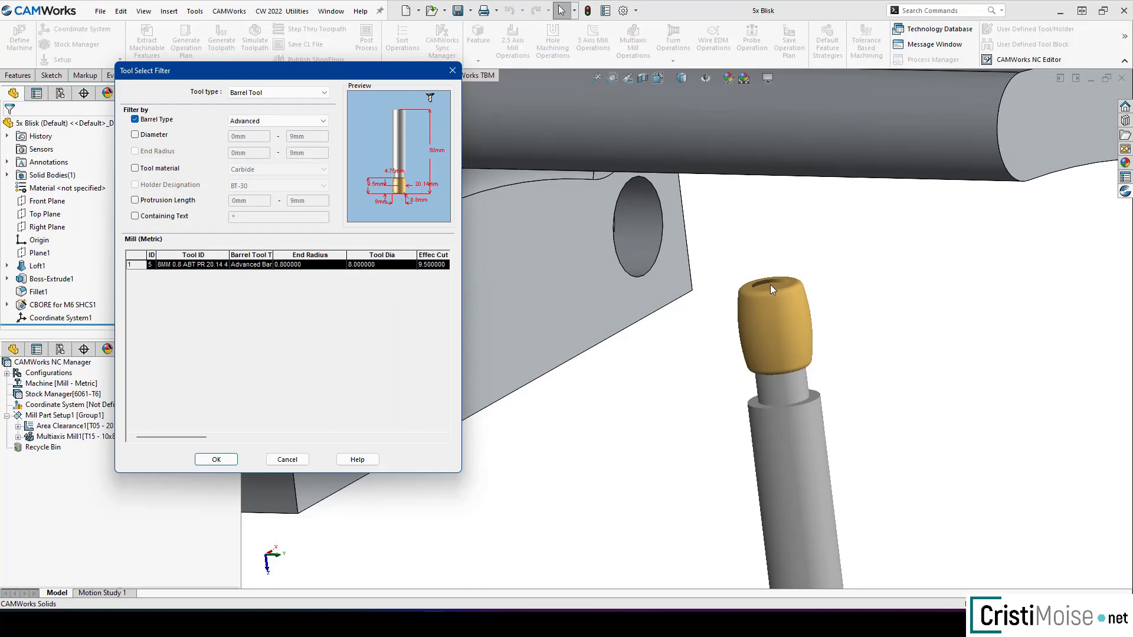
left_click(588, 233)
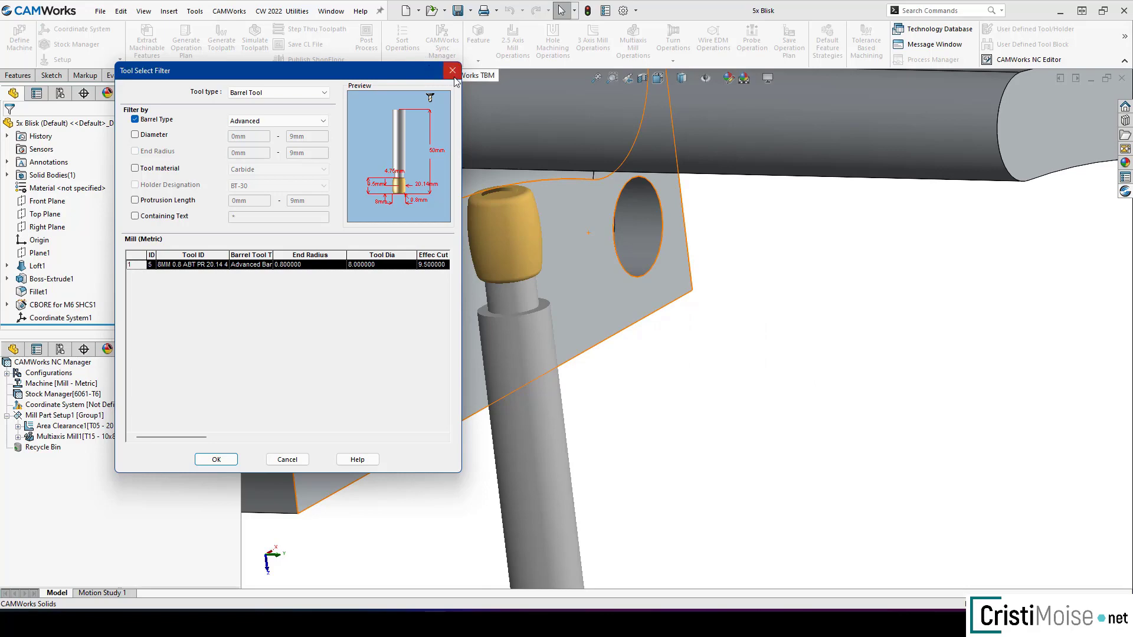
Close the Tool Select Filter without adding a tool, back to Tool Crib 2 (Metric)
left_click(454, 76)
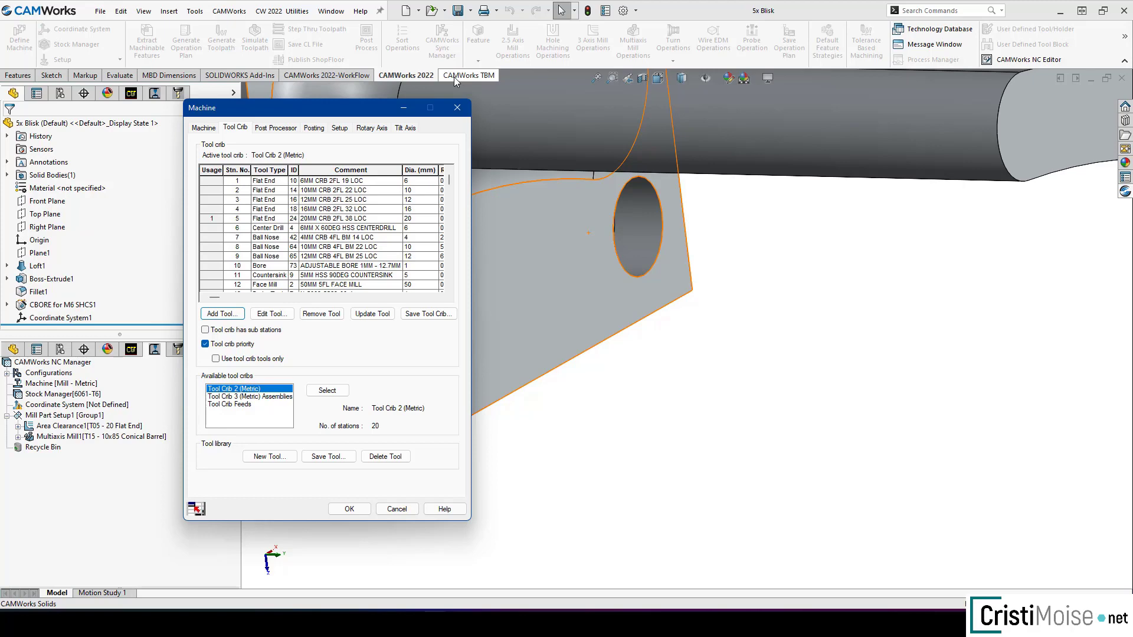
Close the Machine dialog, select Multiaxis Mill1 and Area Clearance1, and show Area Clearance1's Geometry tab
left_click(457, 108)
mouse_move(86, 185)
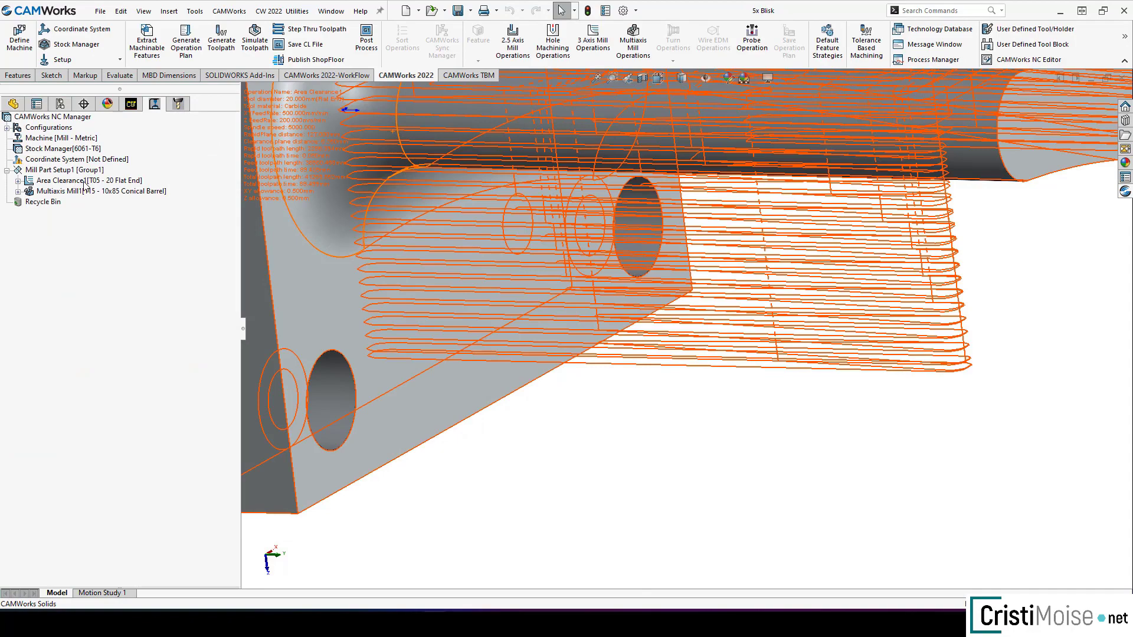
left_click(83, 192)
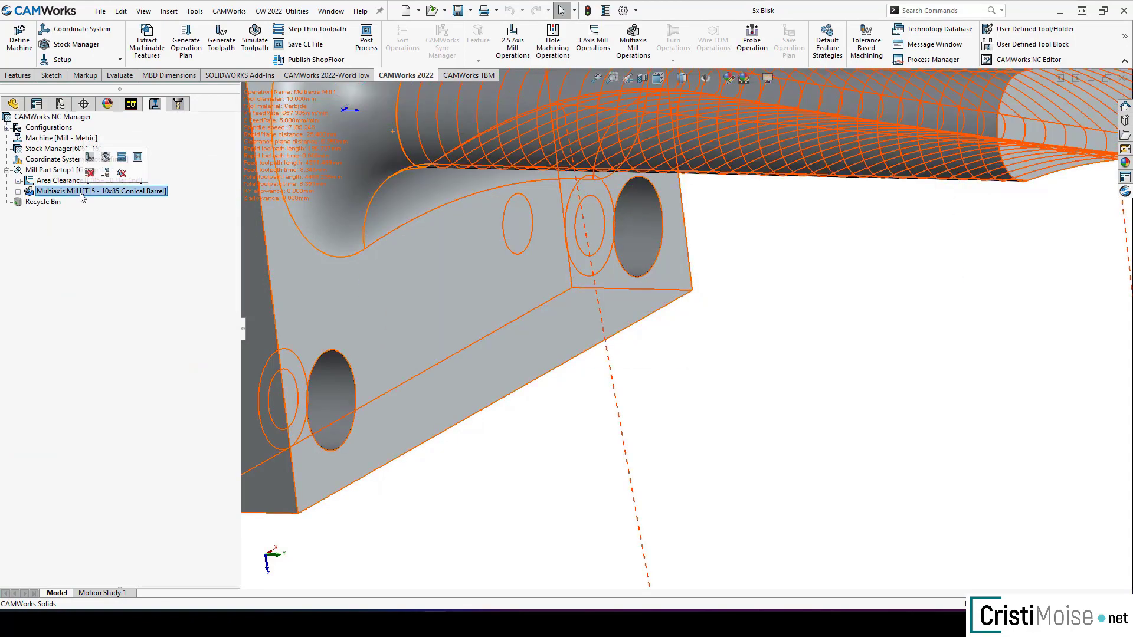
left_click(86, 180, "ctrl")
right_click(76, 184)
key("Escape")
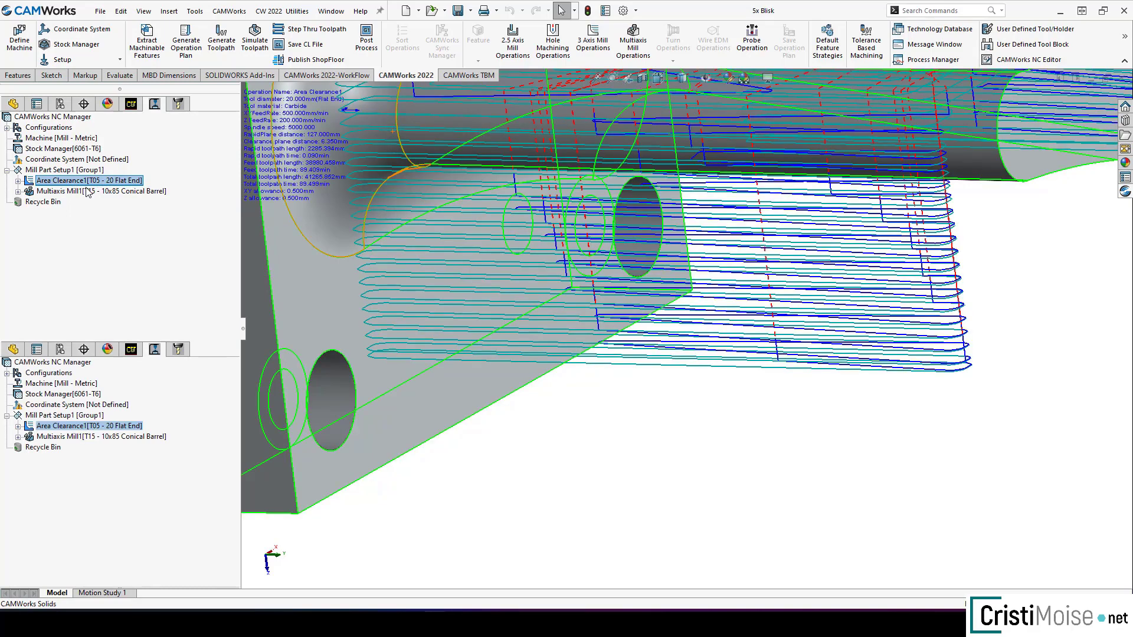
double_click(86, 180)
left_click(422, 134)
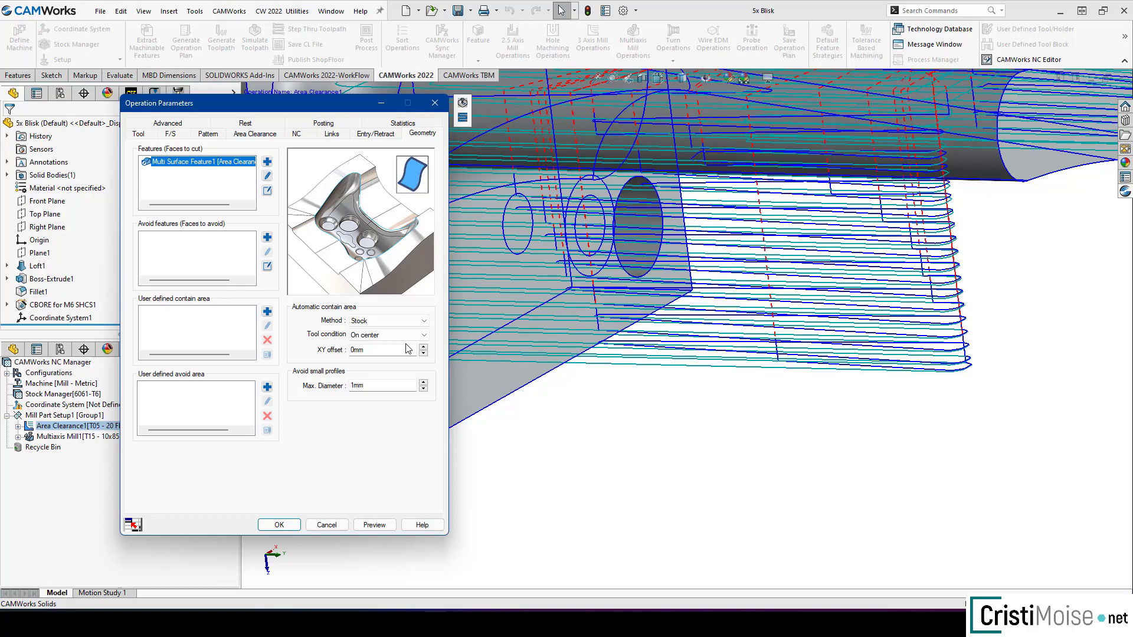
Post-process both operations to the 5x Blisk output file and run it to completion
key("Return")
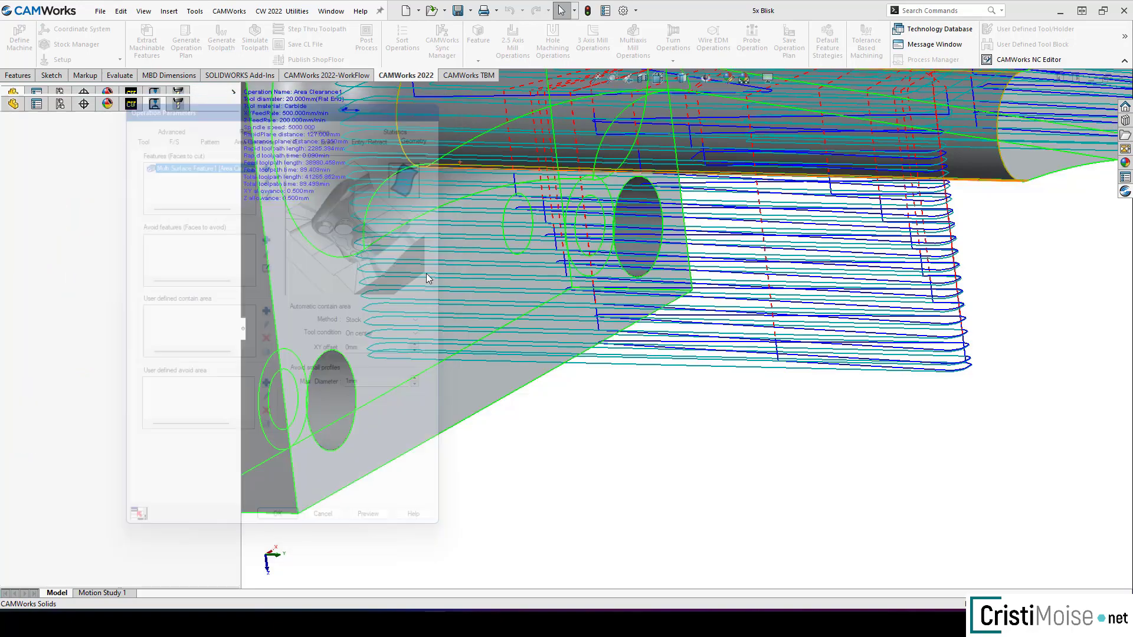
middle_click_drag(354, 330, 372, 319)
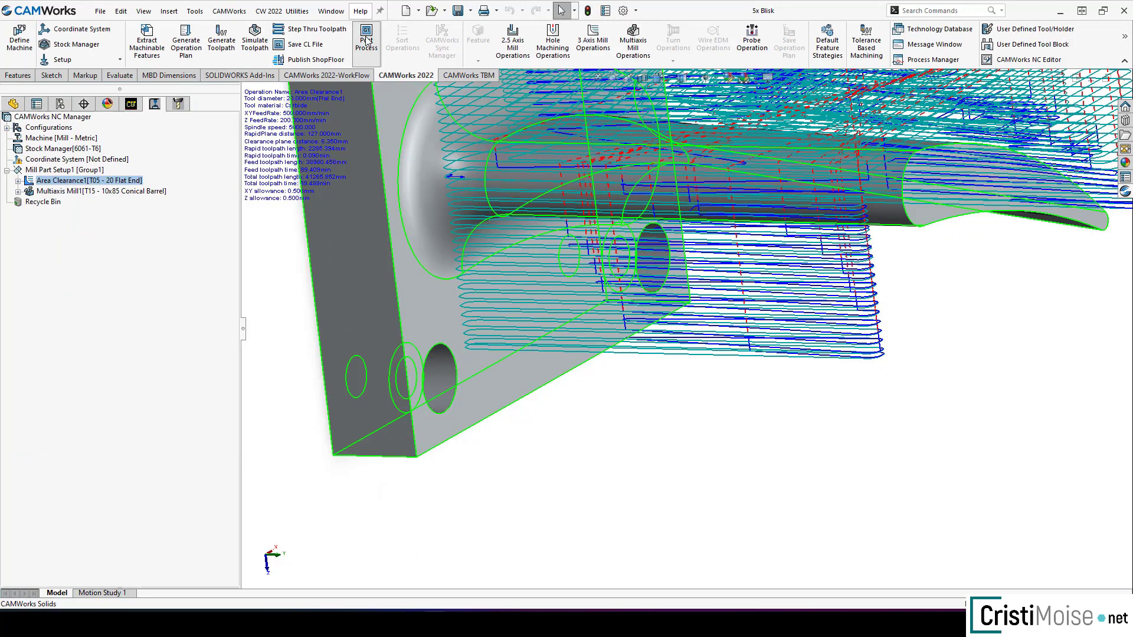
left_click(366, 40)
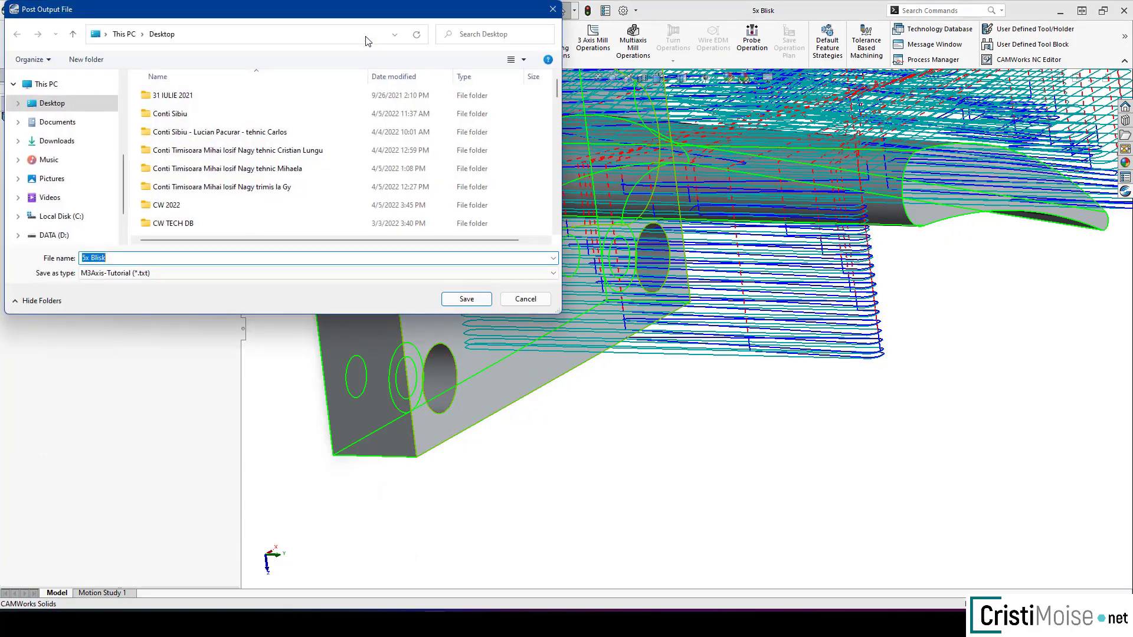
left_click(459, 300)
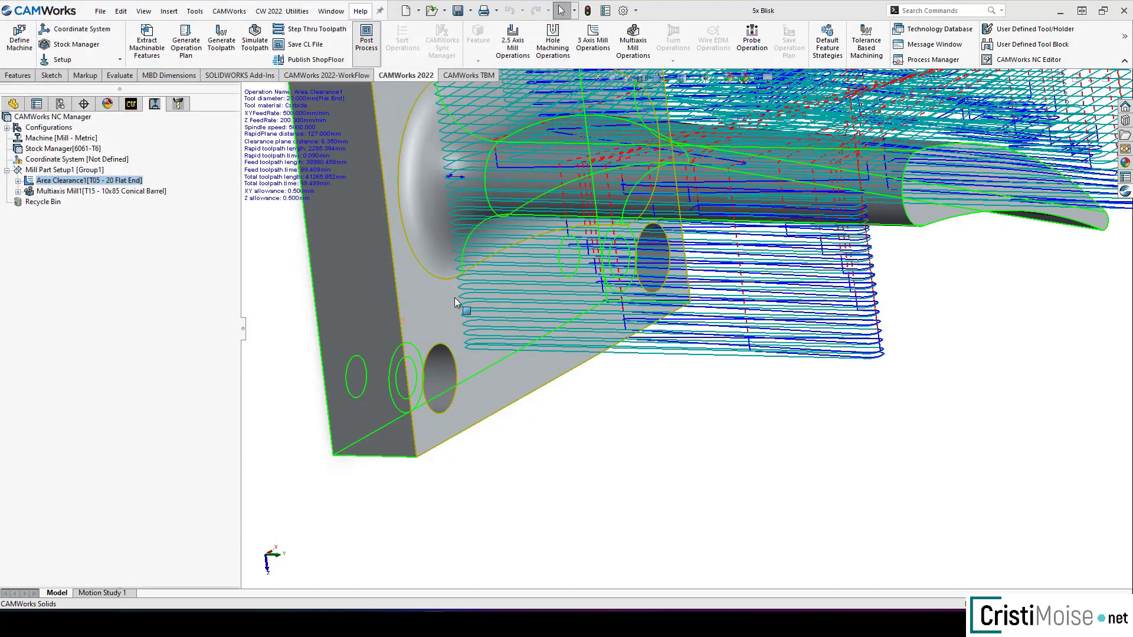
left_click(105, 202)
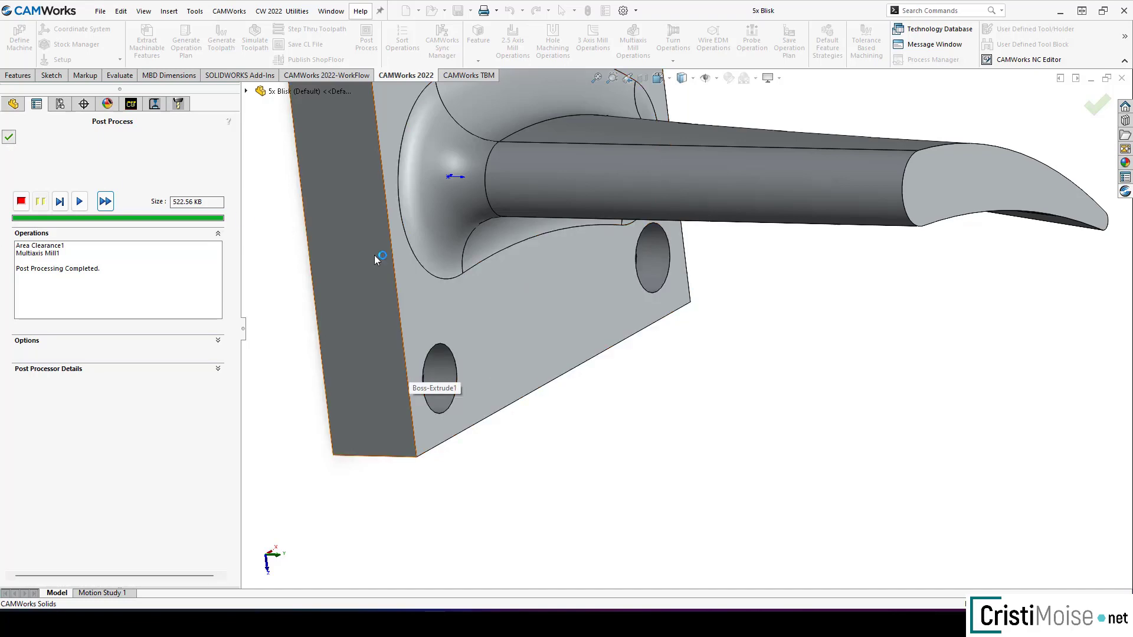
Close the Post Process panel and list the Portal Plate operations Rough Mill1, Rough Mill2, Contour Mill1
key("Return")
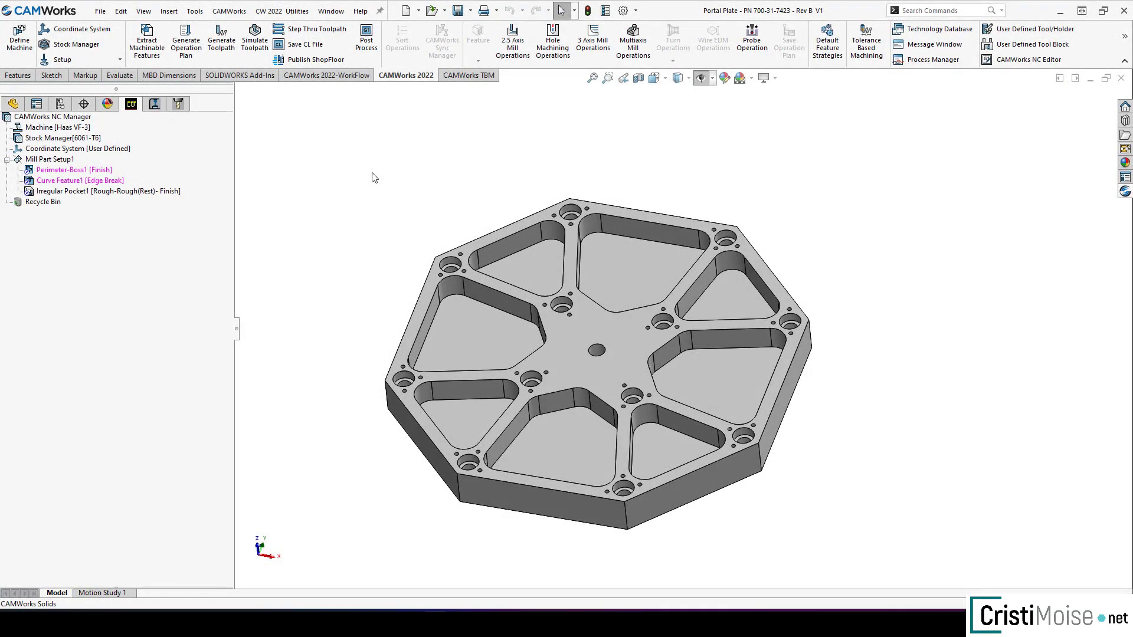
left_click(155, 105)
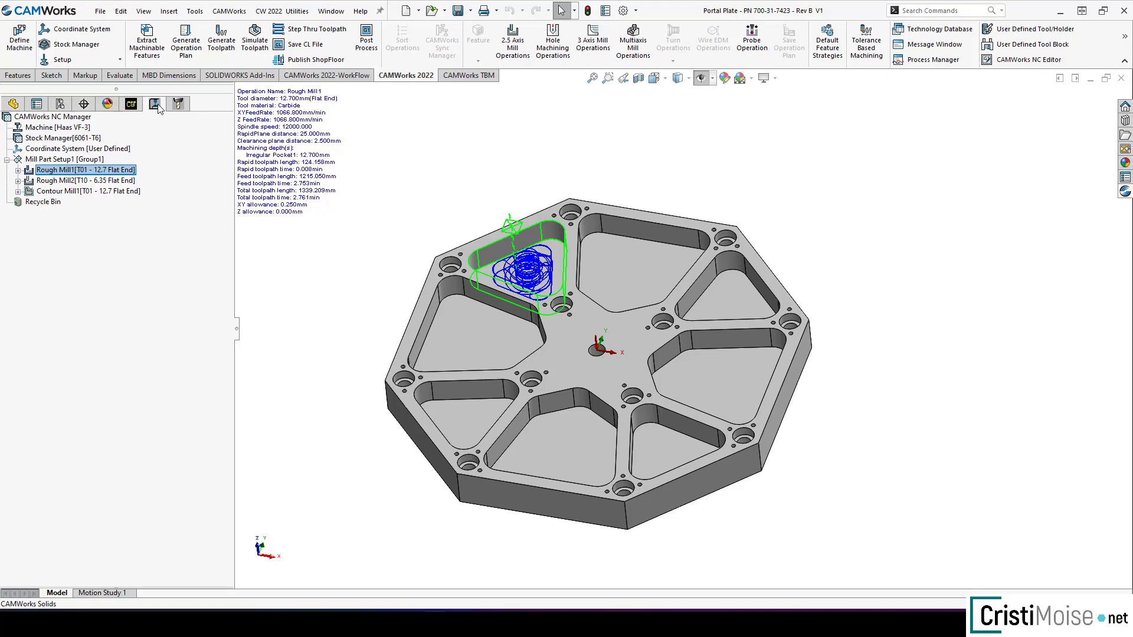
left_click(103, 171)
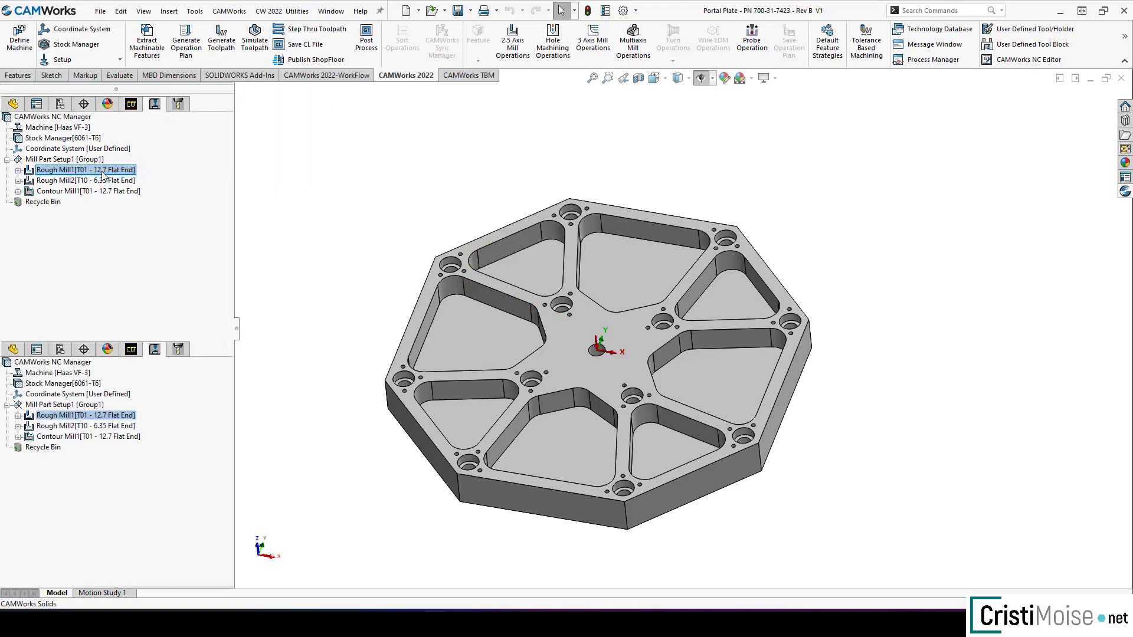
double_click(103, 172)
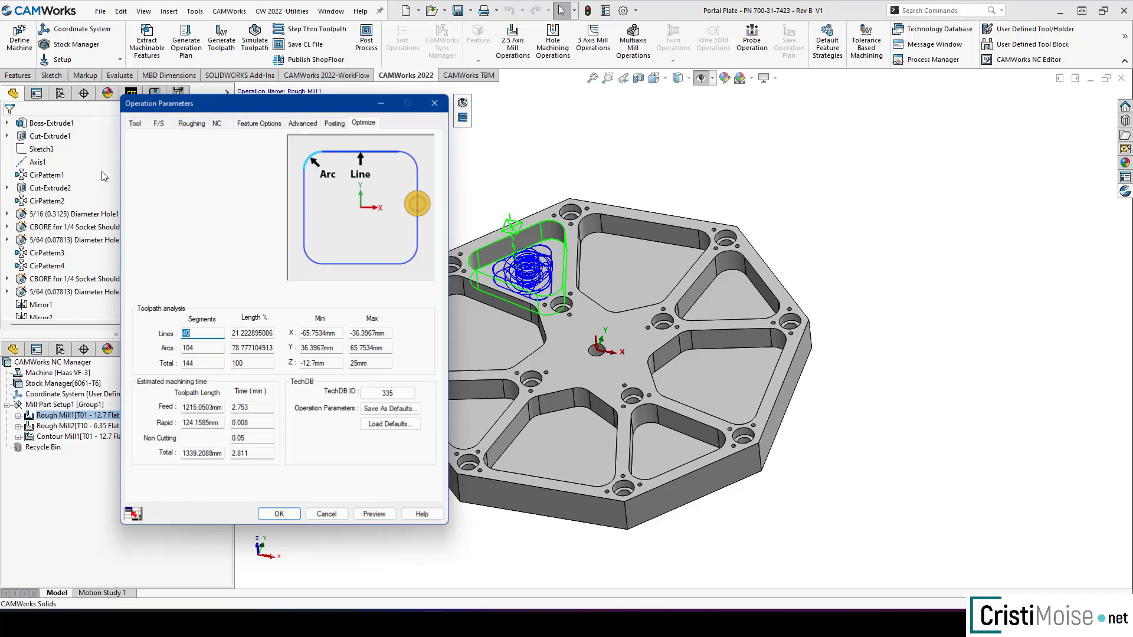
left_click(160, 124)
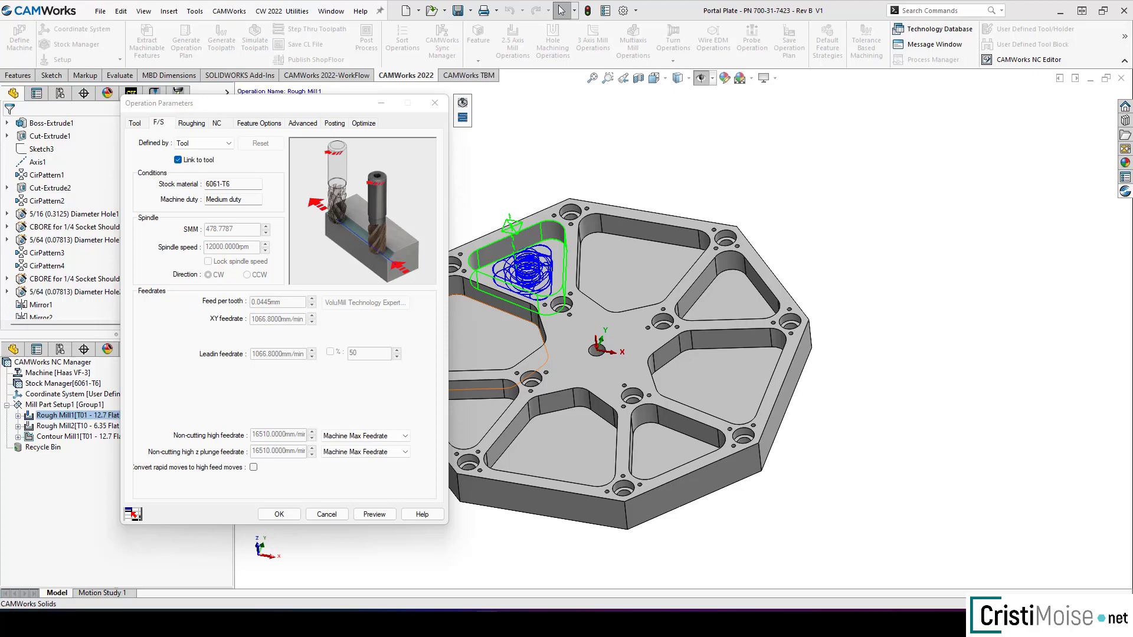
left_click(435, 103)
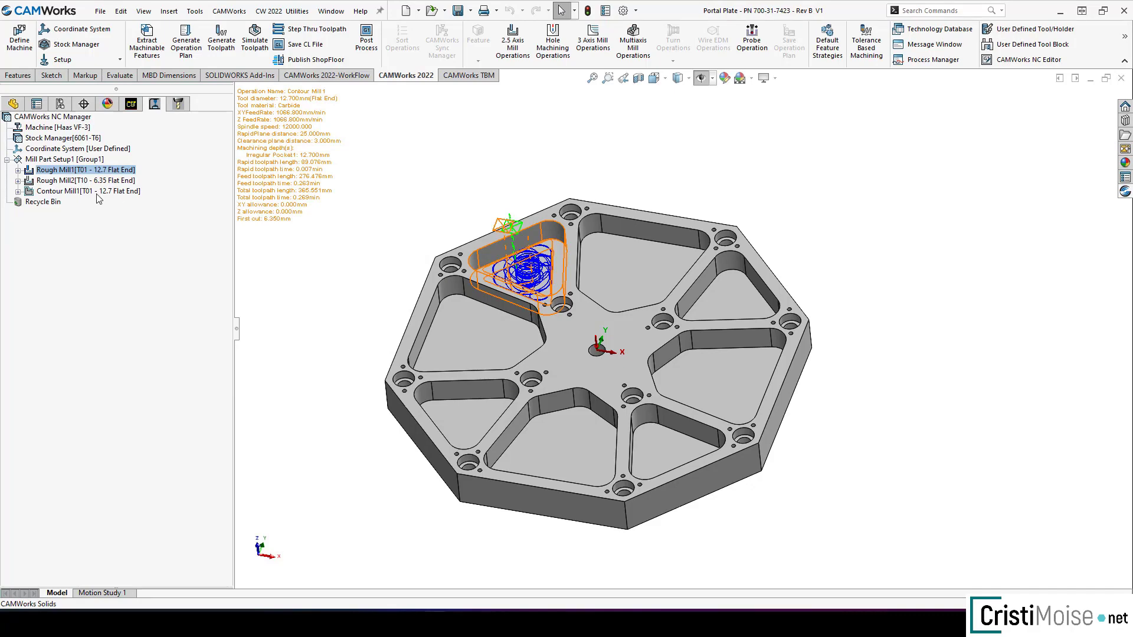
Edit Contour Mill1's definition and show its NC tab rapid, clearance and feed planes
right_click(99, 193)
left_click(135, 209)
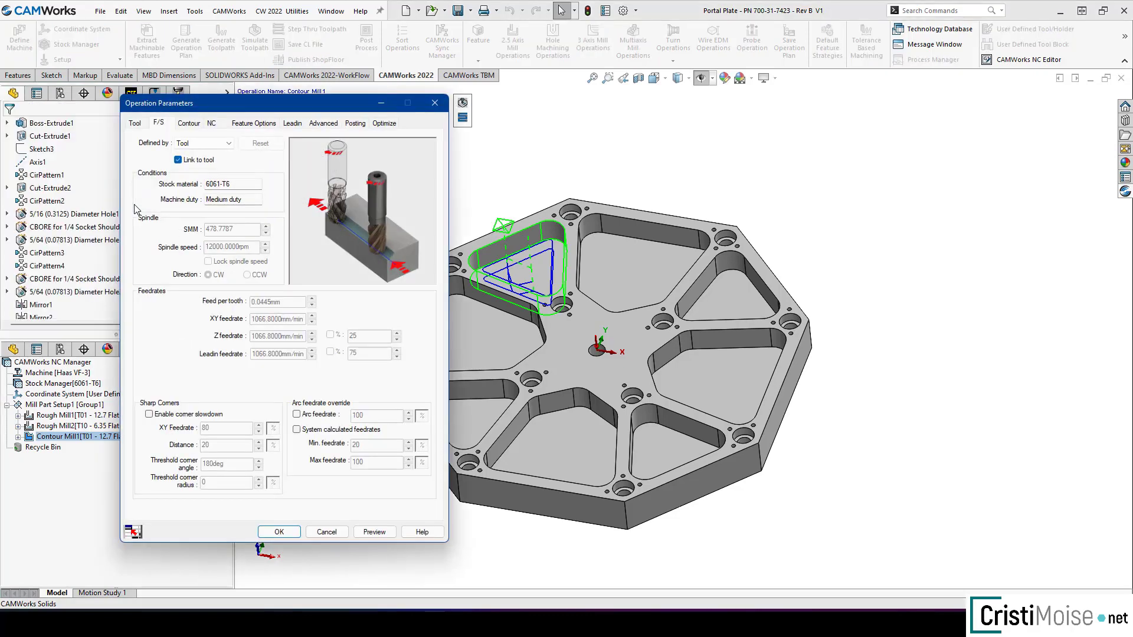
left_click(211, 124)
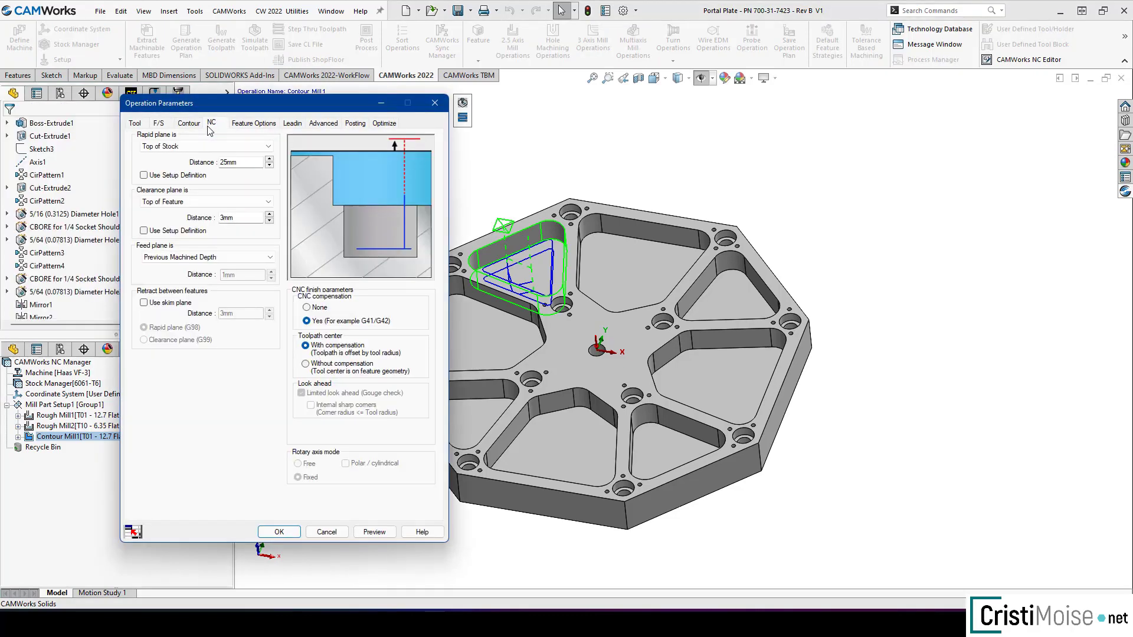